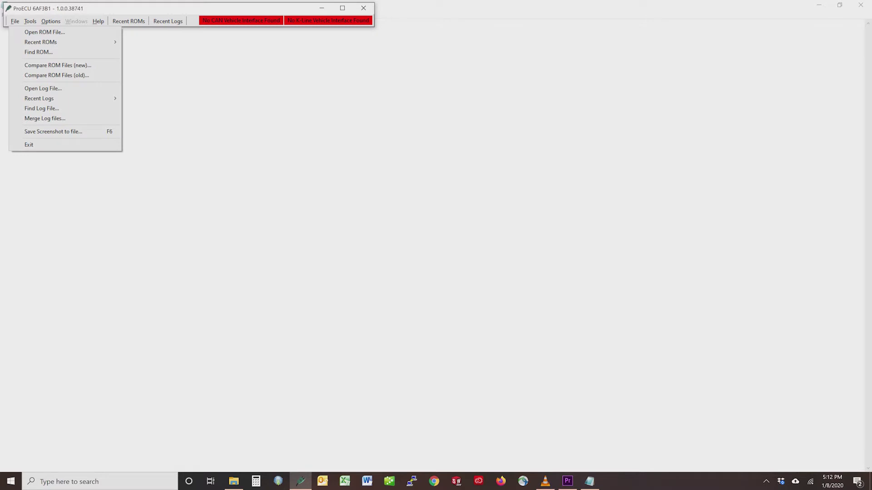
- Open the ROM file LFG2EP-enc.bin from the ProECURomFiles Mazda MX-5 folder and widen its ROM window
{"action": "double_click", "coordinate": [136, 8]}
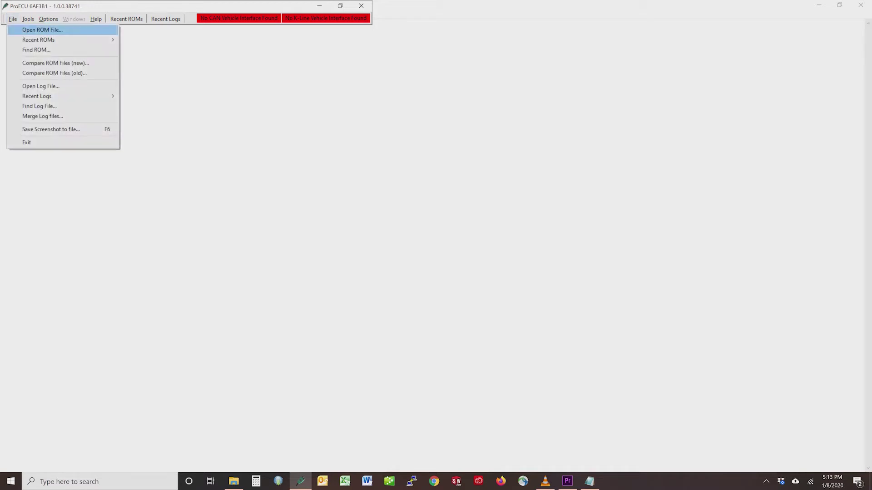
{"action": "left_click", "coordinate": [32, 29]}
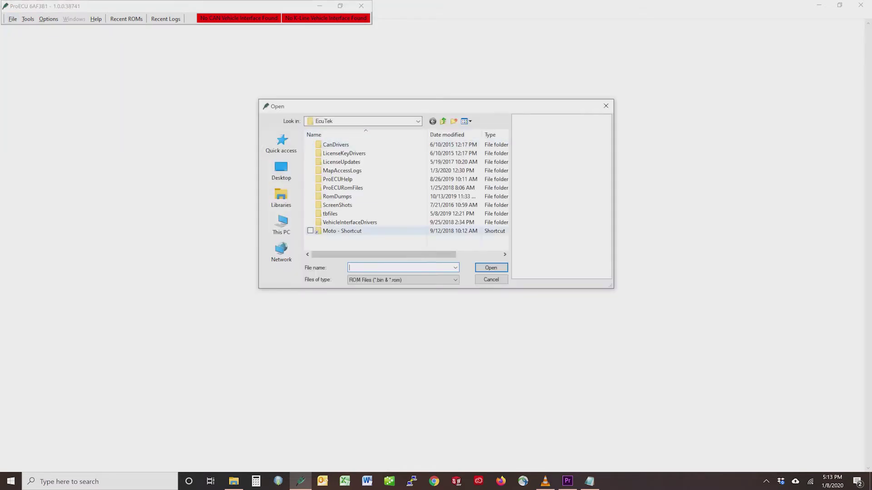
{"action": "double_click", "coordinate": [343, 187]}
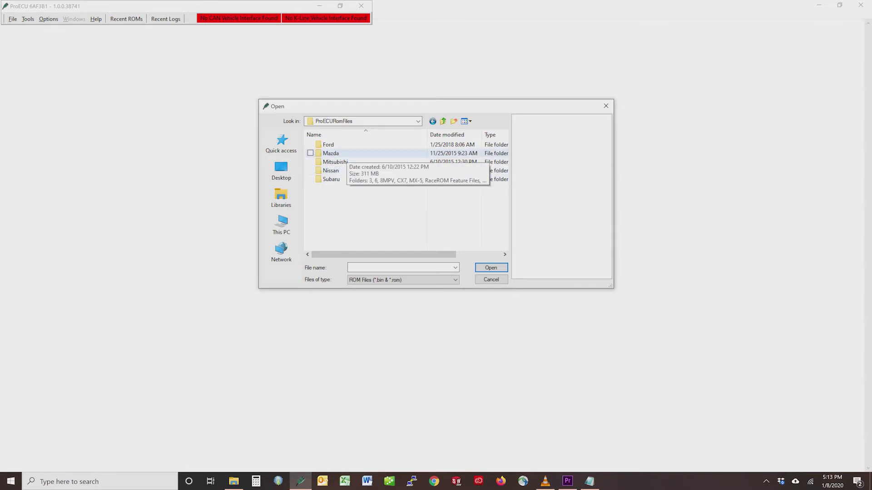
{"action": "double_click", "coordinate": [331, 154]}
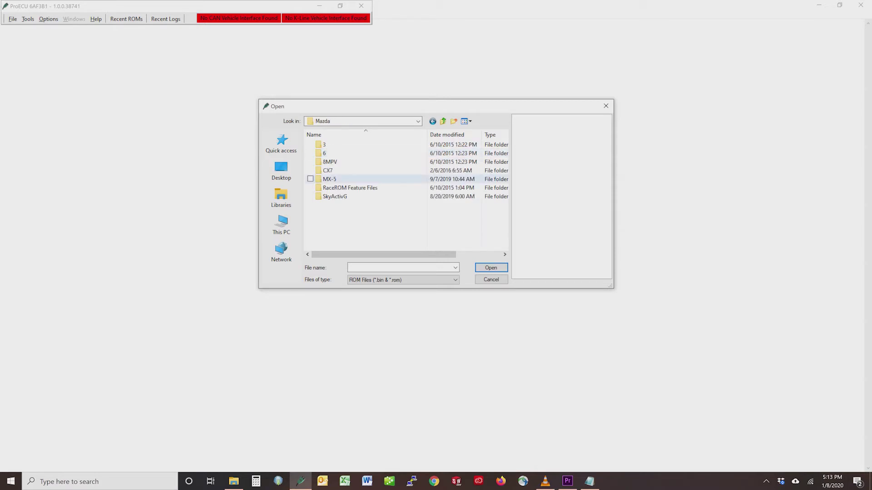
{"action": "double_click", "coordinate": [329, 179]}
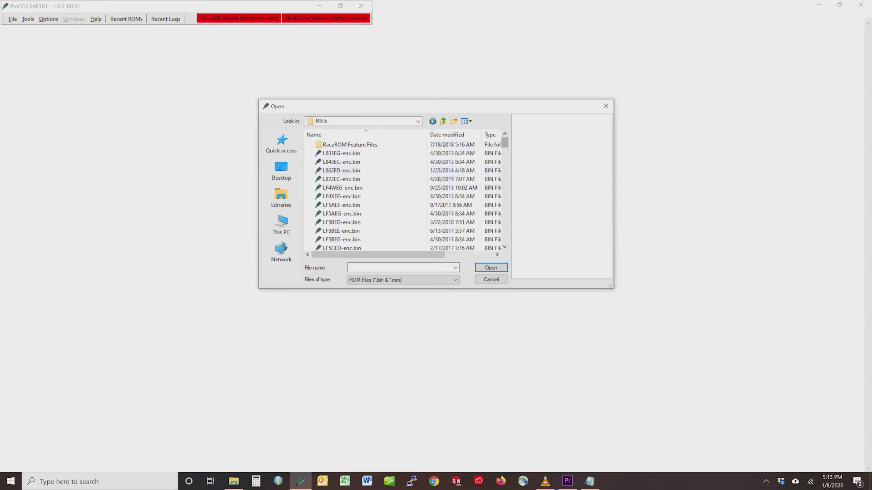
{"action": "scroll", "coordinate": [404, 195], "scroll_direction": "down", "scroll_amount": 5}
{"action": "scroll", "coordinate": [404, 195], "scroll_direction": "down", "scroll_amount": 10}
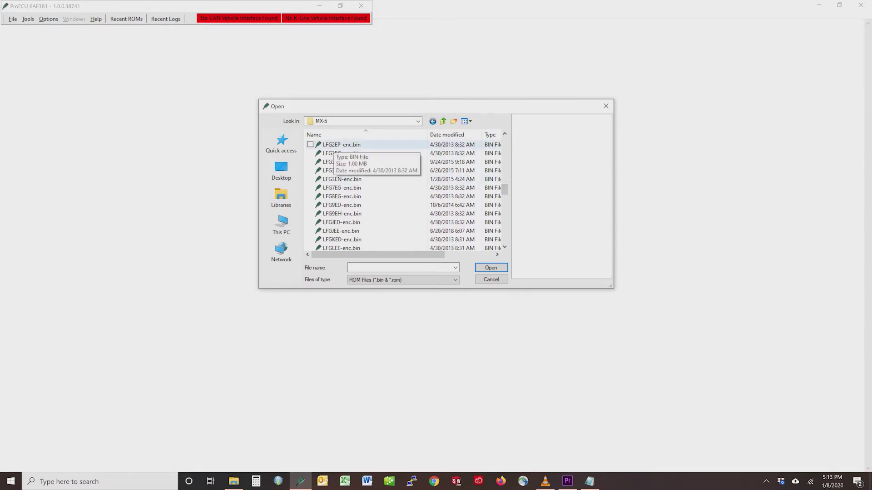
{"action": "double_click", "coordinate": [341, 144]}
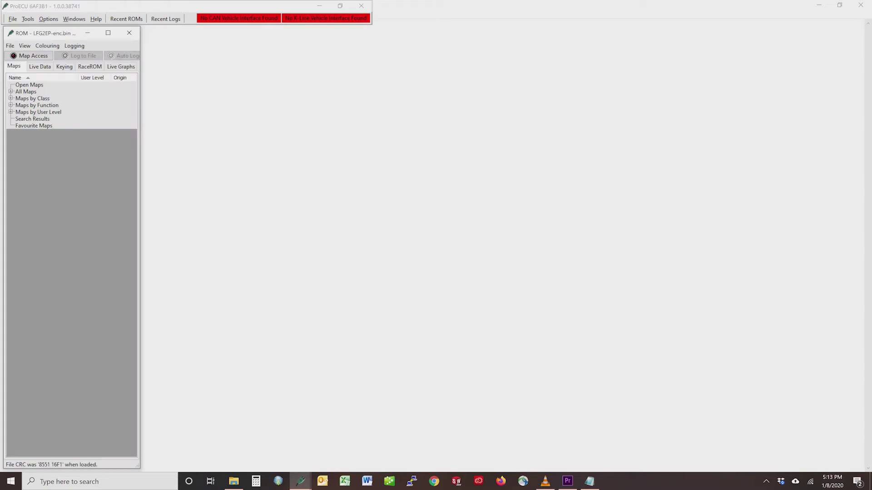
{"action": "left_click_drag", "start_coordinate": [140, 158], "coordinate": [170, 159]}
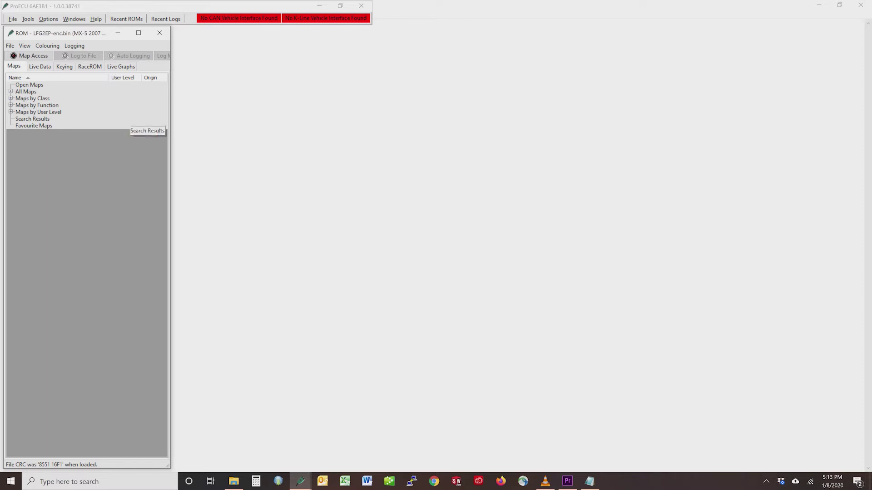
- Examine the Other and Sensor Scaling groups under Maps by Function, plus the Maps by User Level categories
{"action": "left_click", "coordinate": [11, 106]}
{"action": "left_click", "coordinate": [11, 105]}
{"action": "left_click", "coordinate": [11, 105]}
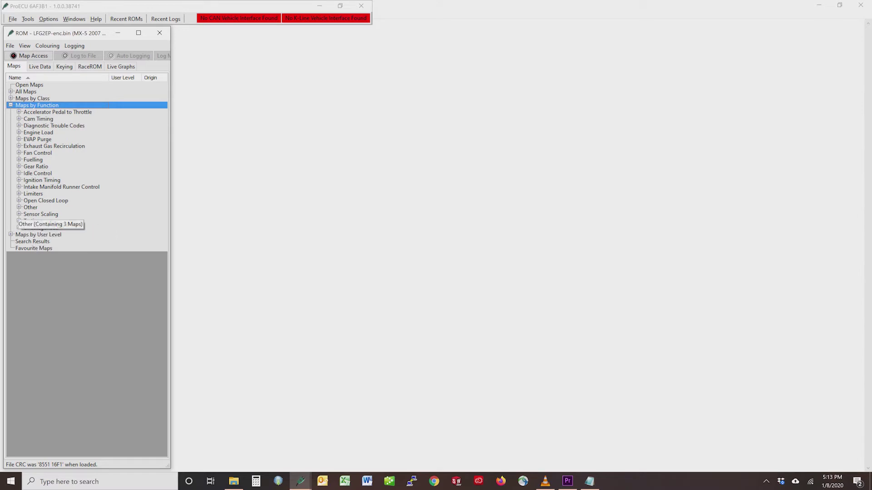
{"action": "double_click", "coordinate": [31, 207]}
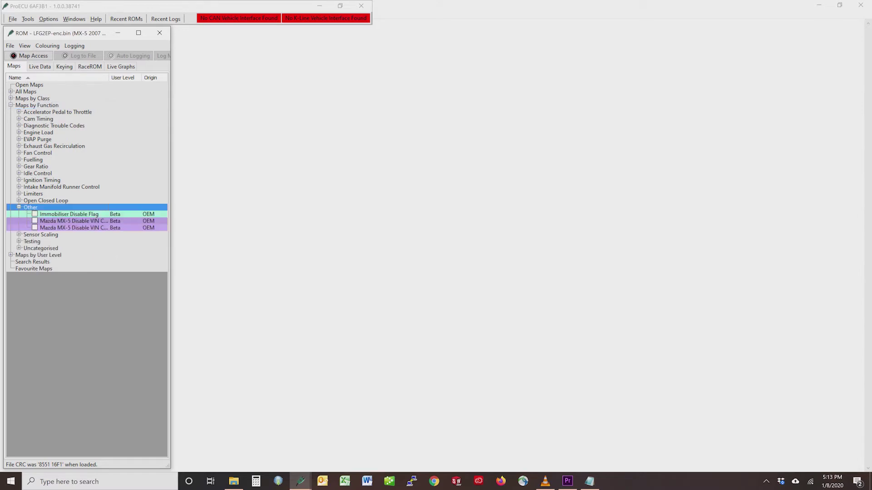
{"action": "double_click", "coordinate": [30, 207]}
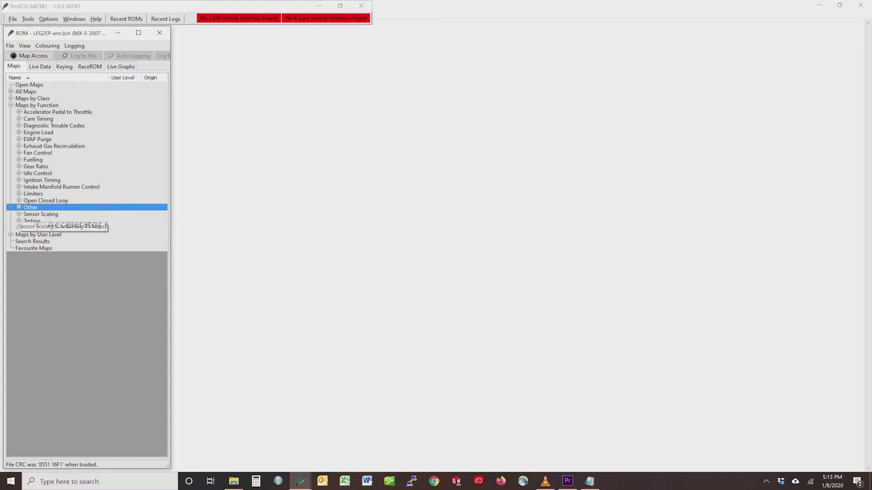
{"action": "double_click", "coordinate": [40, 214]}
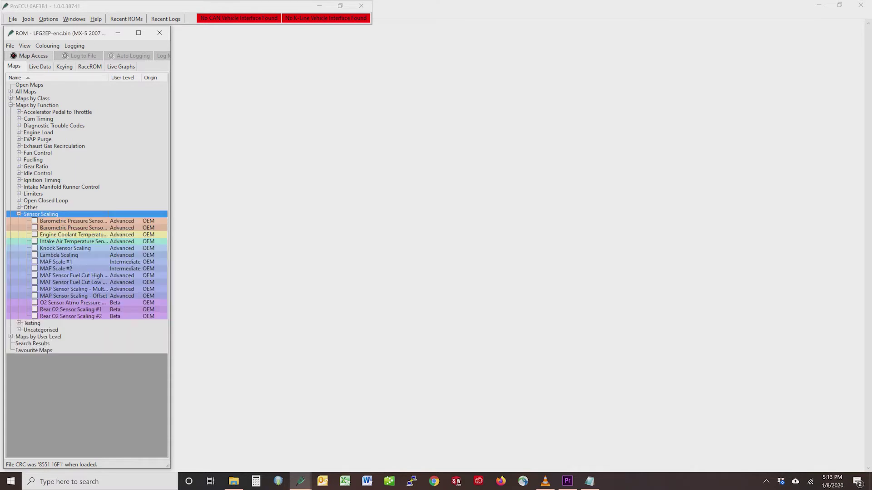
{"action": "key", "text": "Left"}
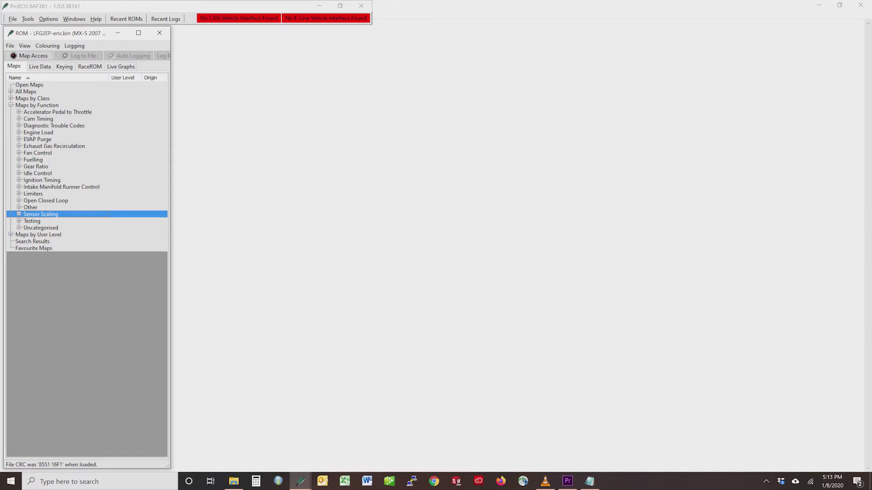
{"action": "left_click", "coordinate": [11, 235]}
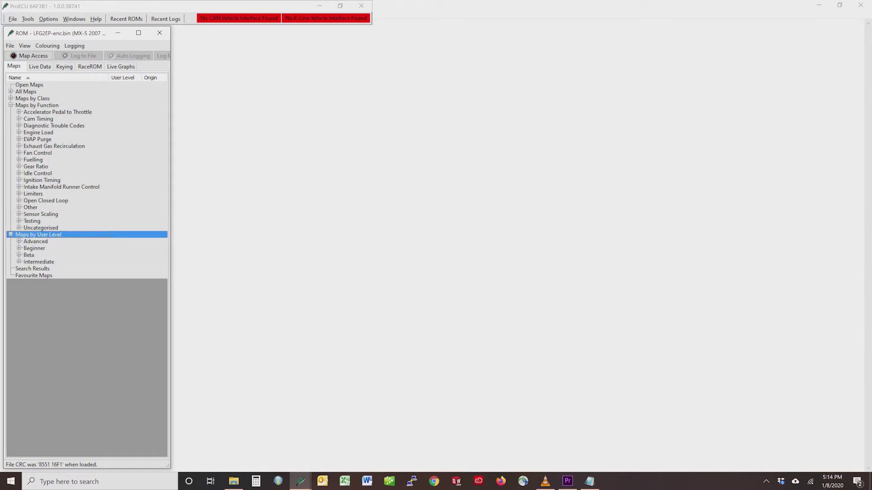
{"action": "key", "text": "Left"}
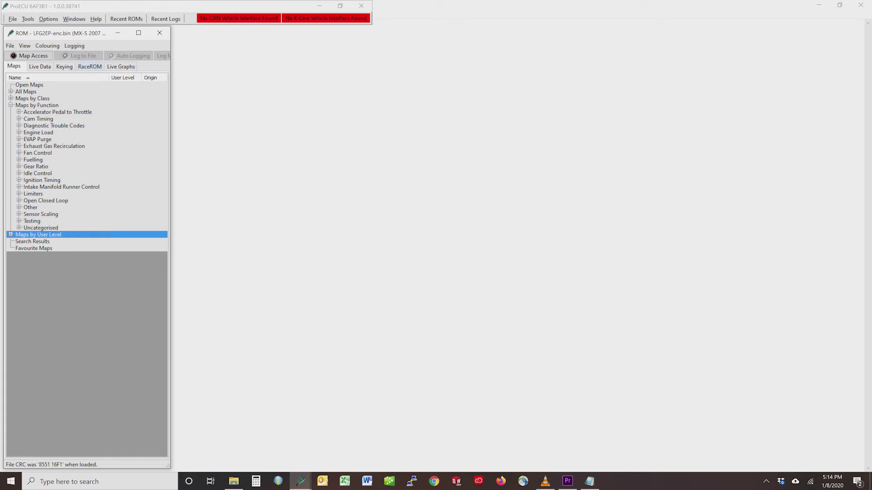
- Add the Version 2.2 RaceROM feature file LFG2EP-RaceROM-32264.ERP to the ROM and widen the ROM window
{"action": "left_click", "coordinate": [90, 67]}
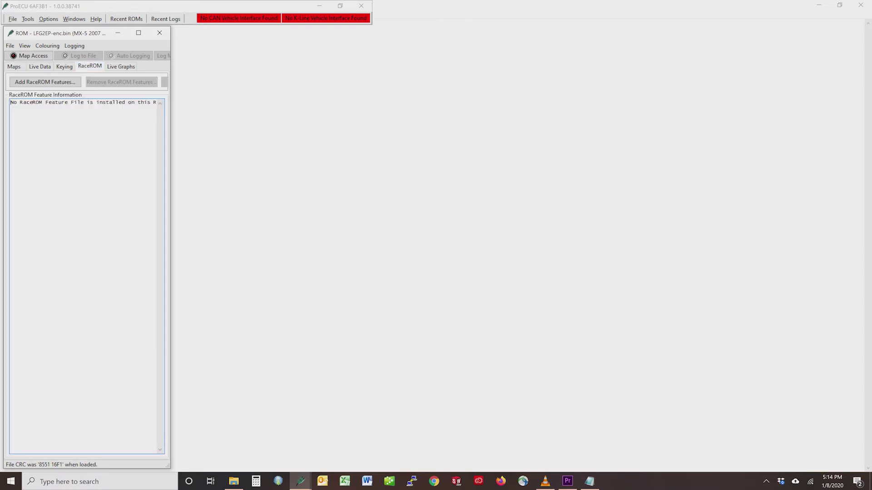
{"action": "left_click", "coordinate": [45, 81]}
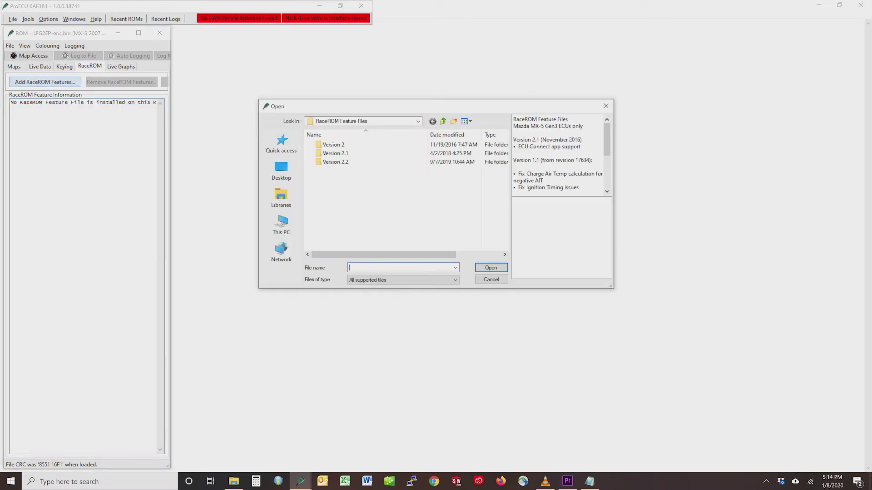
{"action": "double_click", "coordinate": [335, 162]}
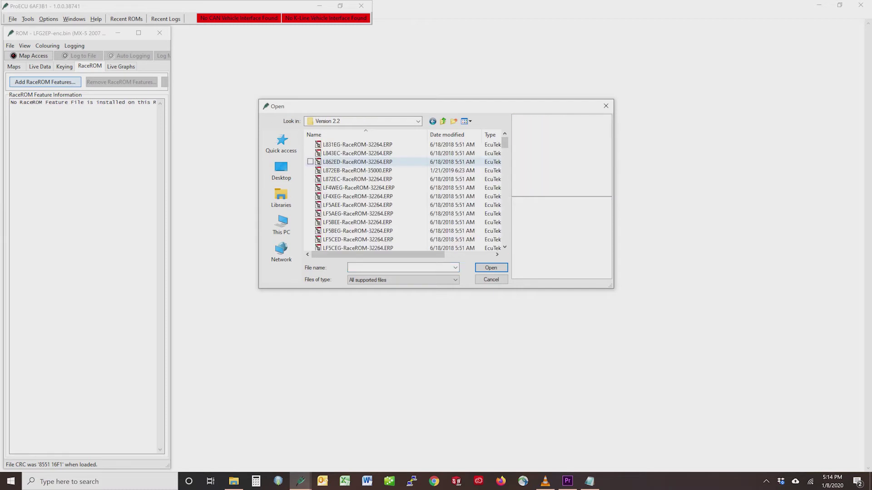
{"action": "scroll", "coordinate": [354, 197], "scroll_direction": "down", "scroll_amount": 6}
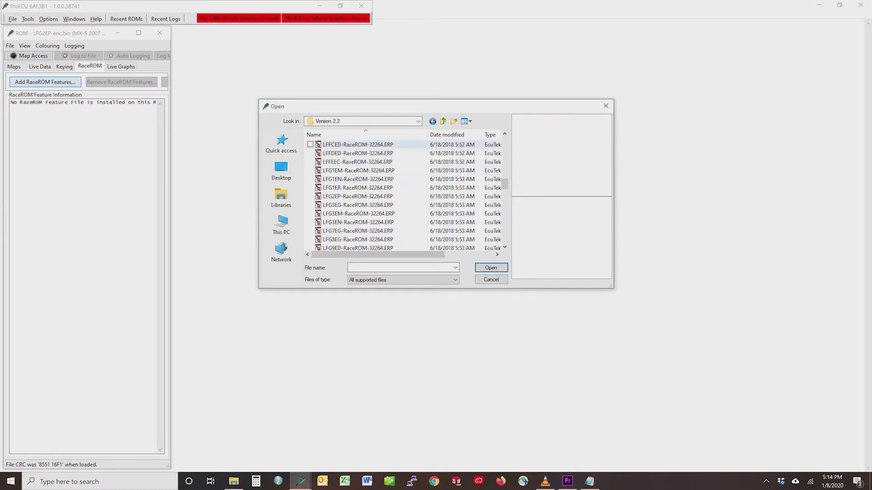
{"action": "double_click", "coordinate": [354, 196]}
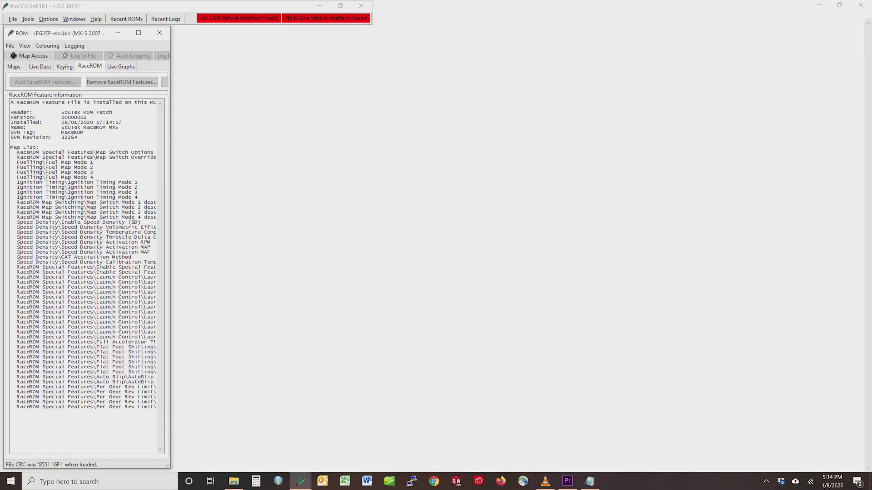
{"action": "left_click_drag", "start_coordinate": [171, 237], "coordinate": [196, 236]}
- Examine the EcuTek RaceROM Maps categories and the RaceROM Special Features group under Maps by Function
{"action": "left_click", "coordinate": [14, 67]}
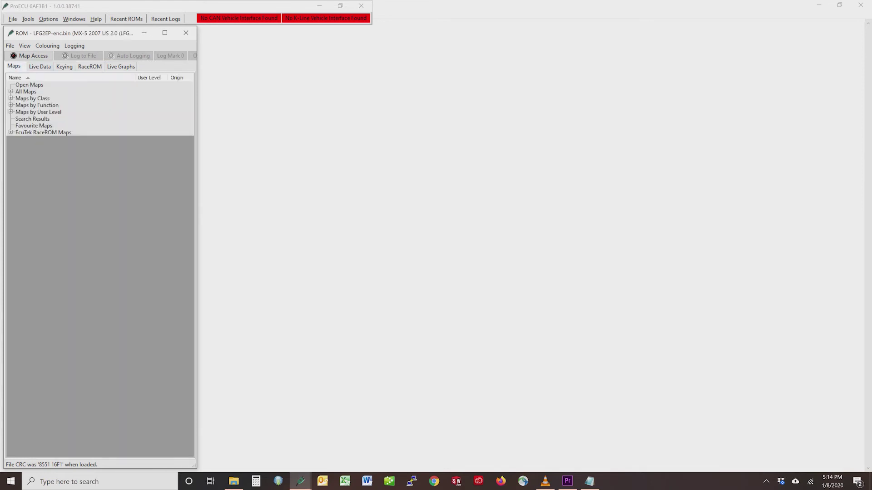
{"action": "left_click", "coordinate": [43, 132]}
{"action": "left_click", "coordinate": [11, 133]}
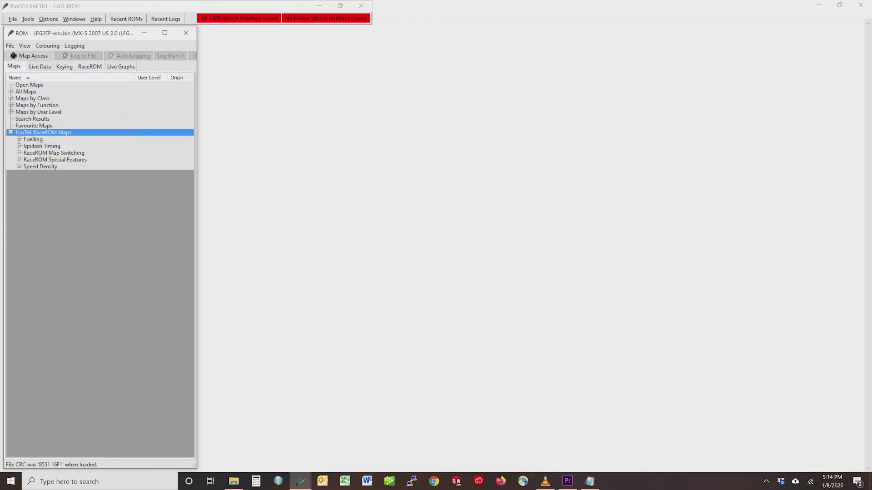
{"action": "left_click", "coordinate": [10, 105]}
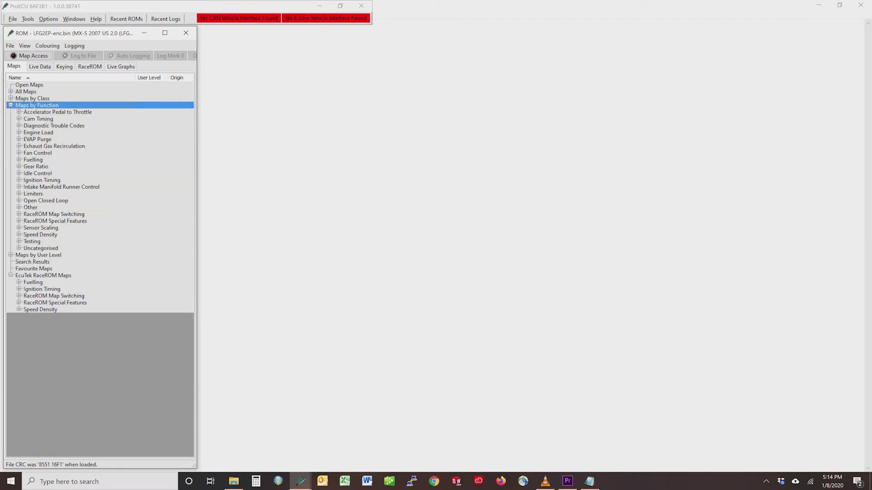
{"action": "double_click", "coordinate": [40, 222]}
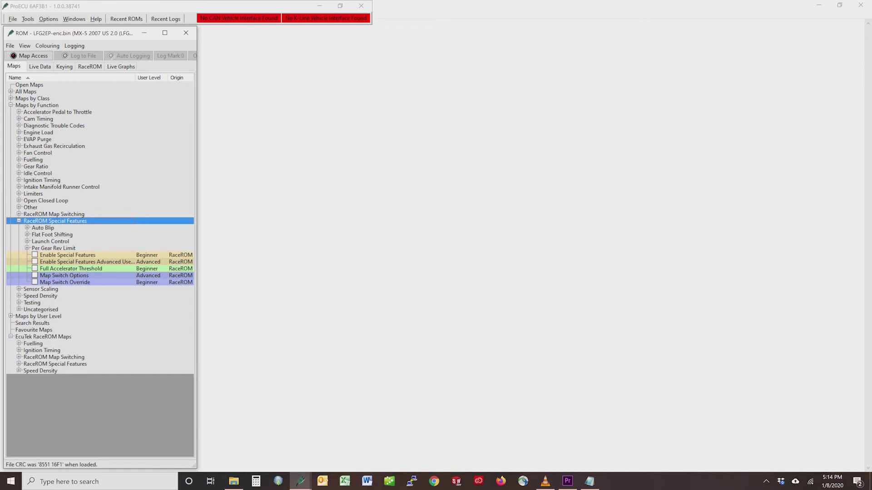
{"action": "double_click", "coordinate": [40, 221]}
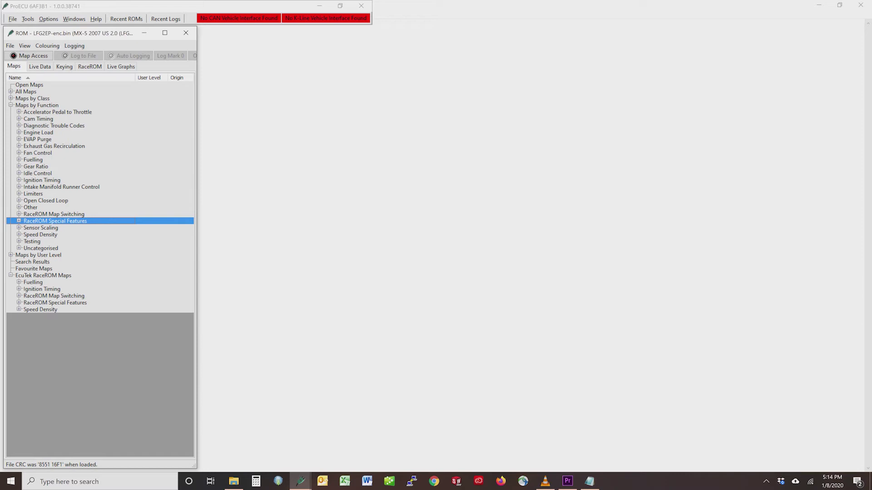
{"action": "left_click", "coordinate": [96, 19]}
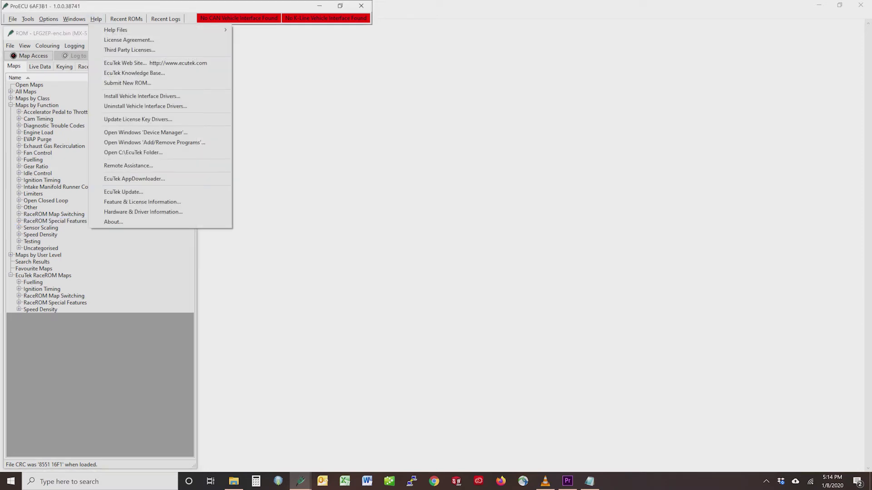
{"action": "key", "text": "Escape"}
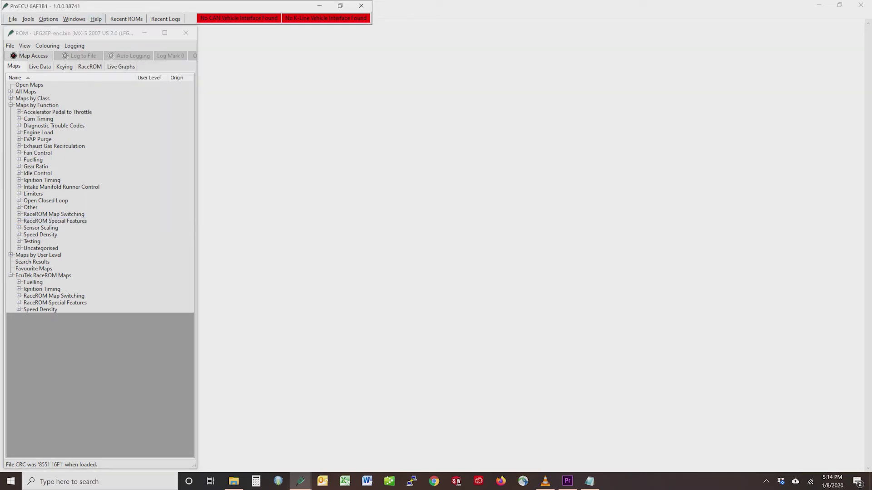
- In the Ignition Timing Mode 1 map, raise timing by 1° across 3500–7550 RPM and engine loads 0.690–1.300 g/rev
{"action": "left_click", "coordinate": [18, 180]}
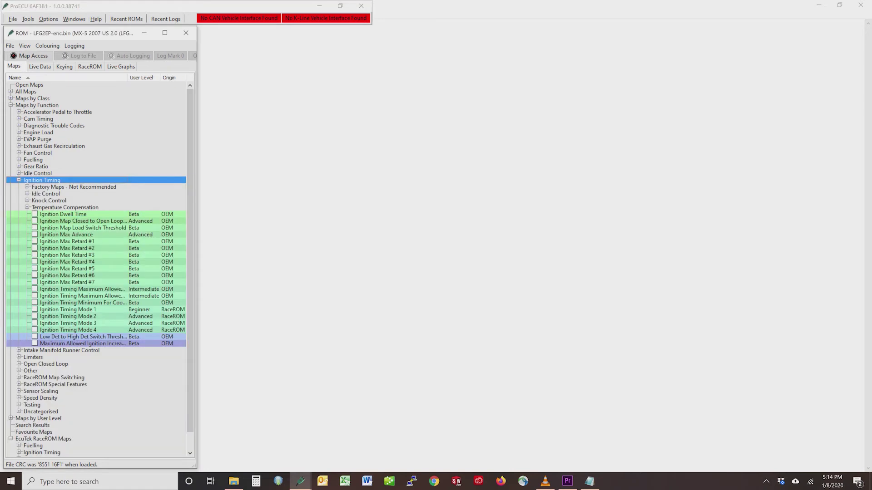
{"action": "left_click", "coordinate": [88, 316]}
{"action": "double_click", "coordinate": [88, 310]}
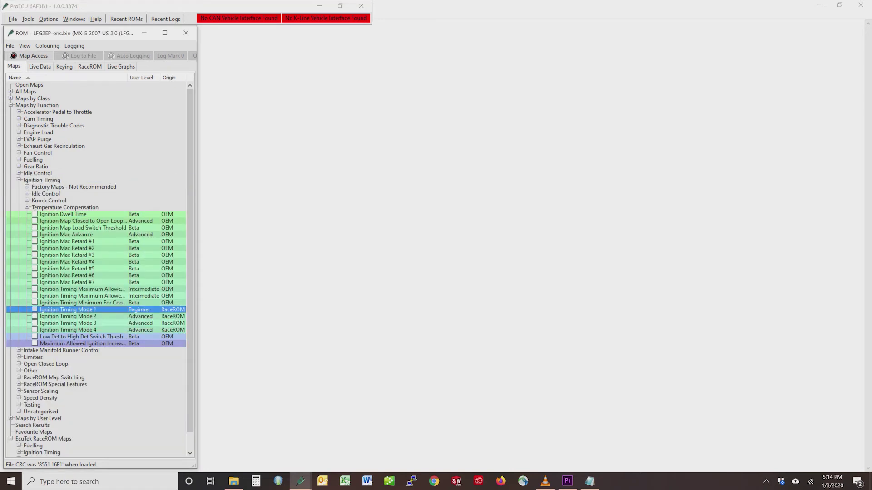
{"action": "left_click", "coordinate": [441, 155]}
{"action": "left_click_drag", "start_coordinate": [548, 133], "coordinate": [388, 188]}
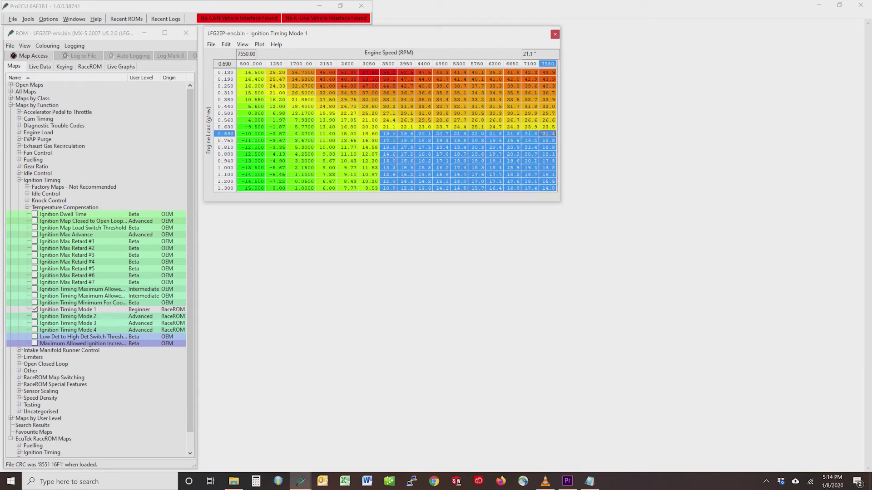
{"action": "key", "text": "plus"}
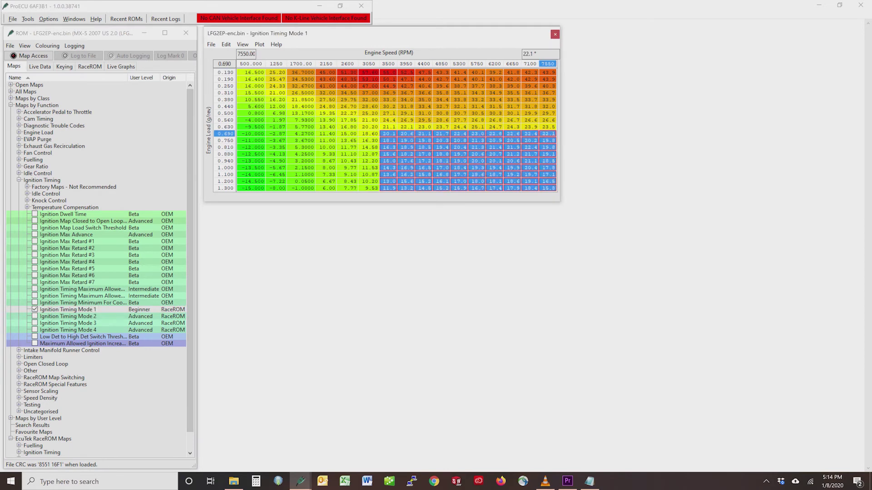
{"action": "left_click", "coordinate": [494, 93]}
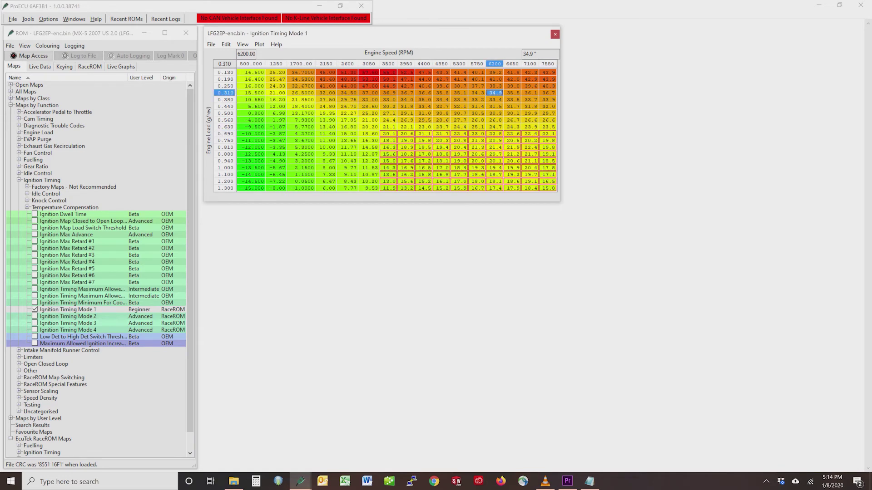
{"action": "left_click", "coordinate": [441, 147]}
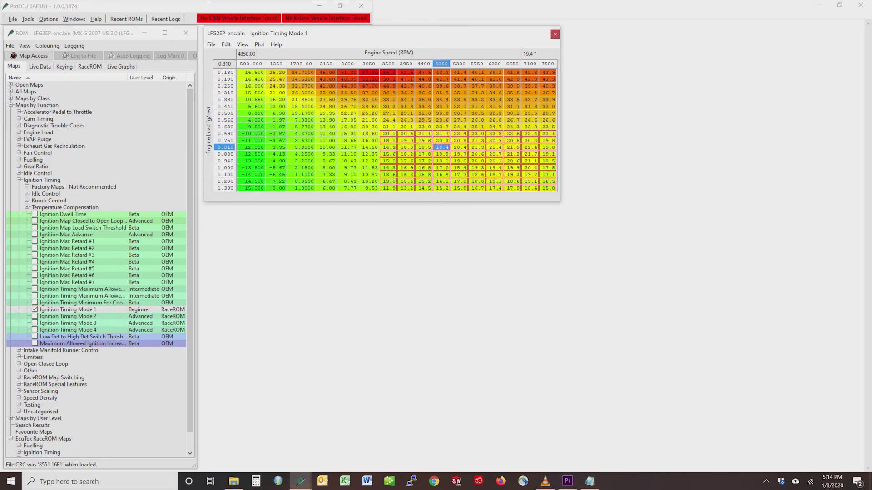
- Close the Ignition Timing Mode 1 map keeping its changes, and reopen it
{"action": "left_click", "coordinate": [555, 35]}
{"action": "key", "text": "Return"}
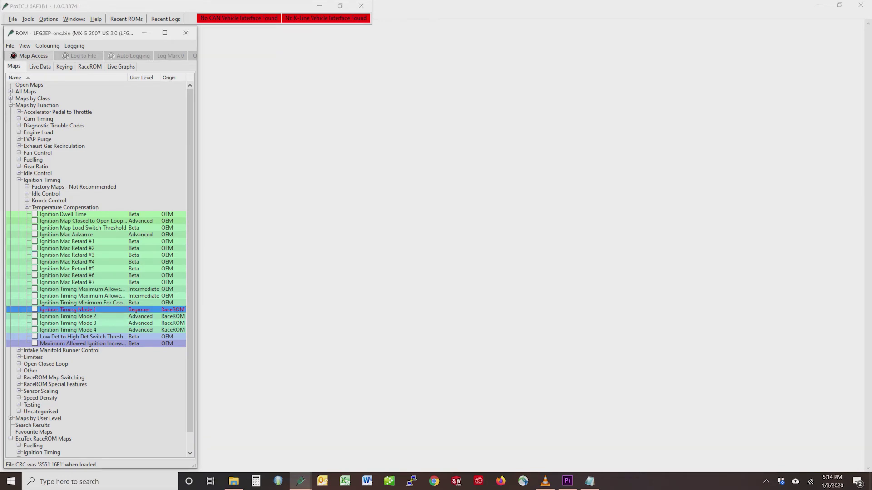
{"action": "key", "text": "Return"}
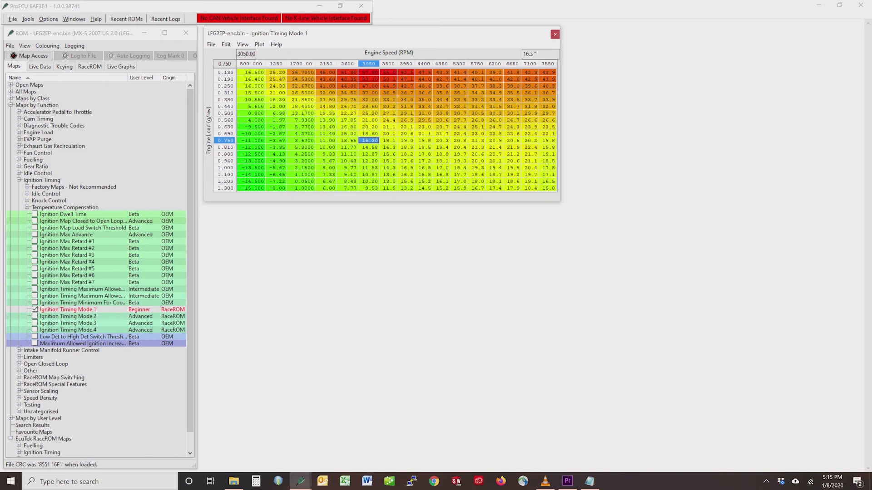
- Open the Ignition Timing Mode 2, Mode 3 and Mode 4 maps from the Ignition Timing group
{"action": "left_click", "coordinate": [35, 317]}
{"action": "key", "text": "space"}
{"action": "key", "text": "Down"}
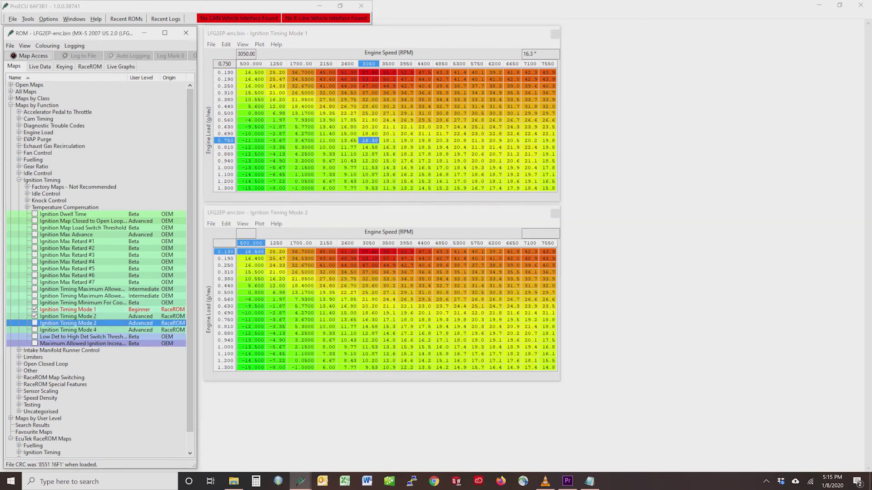
{"action": "key", "text": "space"}
{"action": "key", "text": "Down"}
{"action": "key", "text": "space"}
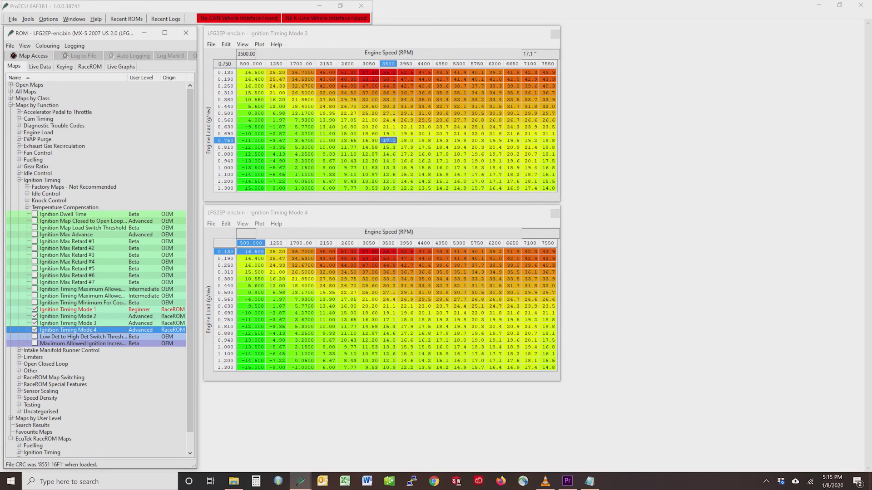
- Apply the raised Mode 1 timing values across 3500–7550 RPM and 0.690–1.300 g/rev to Modes 2, 3 and 4, and close all timing maps
{"action": "left_click", "coordinate": [555, 213]}
{"action": "key", "text": "Return"}
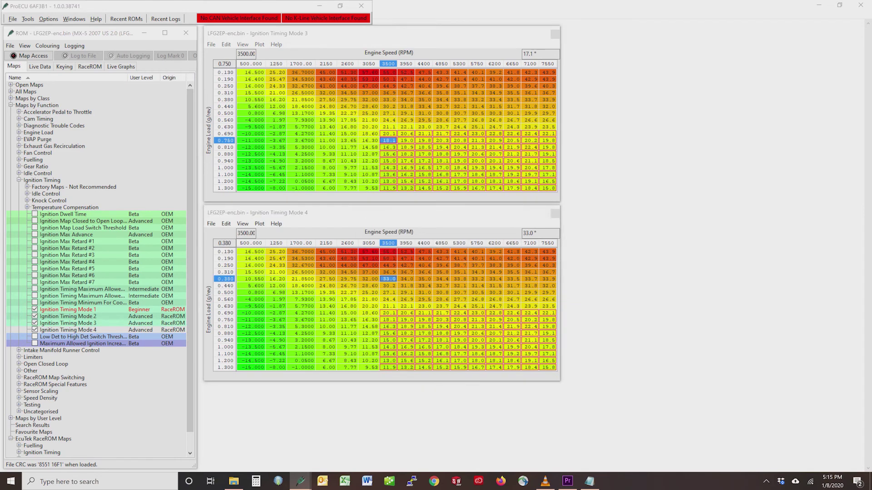
{"action": "left_click", "coordinate": [555, 34]}
{"action": "key", "text": "Return"}
{"action": "left_click", "coordinate": [424, 306]}
{"action": "type", "text": "20.1\t20.6\t21.1\t21.7\t22.4\t23.0\t22.8\t22.6\t22.4\t22.1 18.1\t19.0\t19.8\t20.3\t20.8\t21.3\t20.9\t20.5\t20.2\t19.8 16.3\t18.9\t18.5\t19.4\t20.4\t21.3\t21.4\t21.9\t22.4\t19.8 15.6\t18.2\t17.8\t18.8\t19.7\t20.6\t20.7\t21.2\t21.7\t19.1 15.0\t17.6\t17.2\t18.1\t19.0\t20.0\t20.1\t20.6\t21.1\t18.5 14.3\t16.9\t16.5\t17.0\t18.4\t19.3\t19.4\t19.9\t20.4\t17.8 13.6\t16.2\t15.8\t16.8\t17.7\t18.6\t18.7\t19.2\t19.7\t17.1 13.0\t15.6\t15.2\t16.2\t17.0\t18.0\t18.1\t18.6\t19.1\t16.5 11.9\t13.2\t14.5\t15.2\t15.9\t16.7\t17.4\t17.9\t18.4\t15.8"}
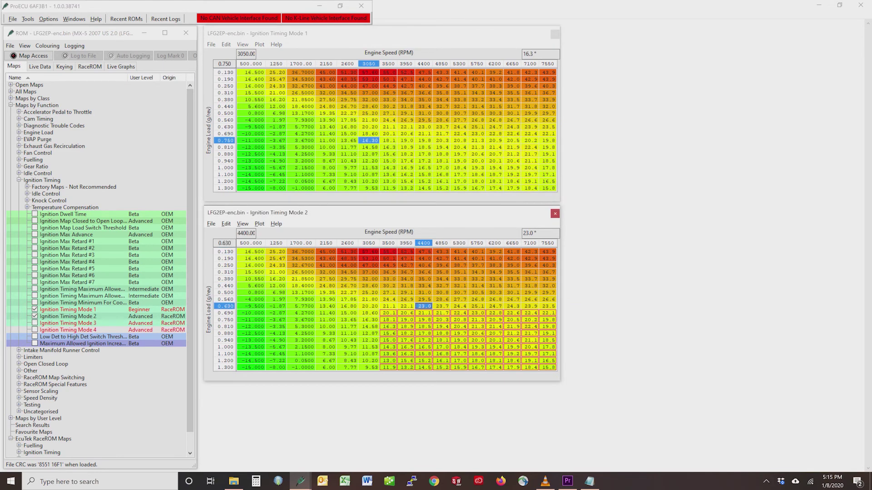
{"action": "left_click", "coordinate": [406, 147]}
{"action": "key", "text": "Escape"}
{"action": "left_click", "coordinate": [406, 313]}
{"action": "key", "text": "ctrl+F4"}
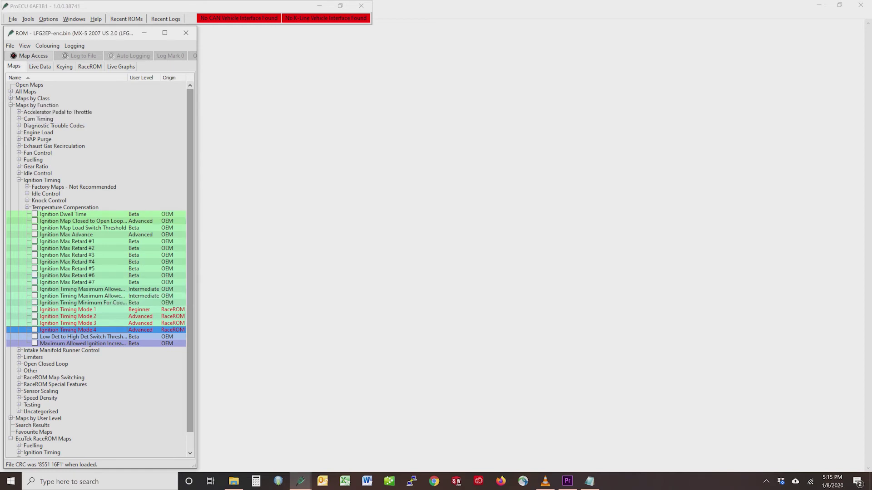
- Review the enabled modes in Map Switch Options under RaceROM Special Features, and close the map
{"action": "left_click", "coordinate": [19, 180]}
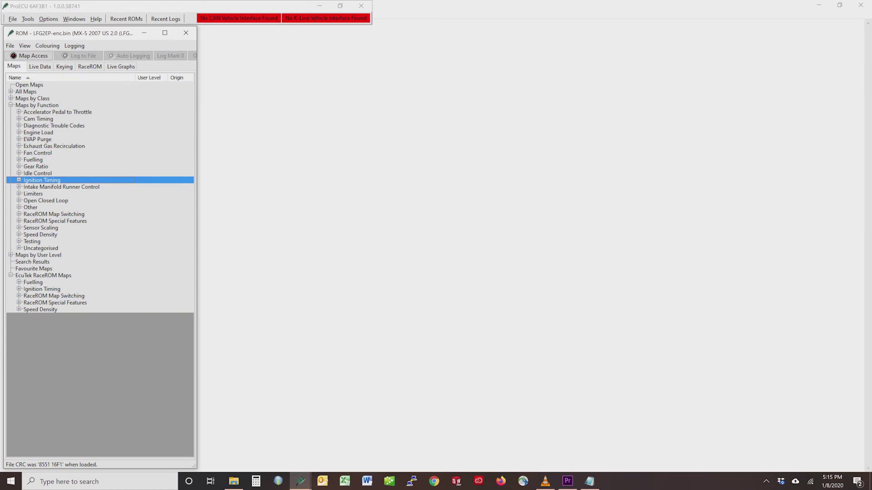
{"action": "double_click", "coordinate": [53, 296]}
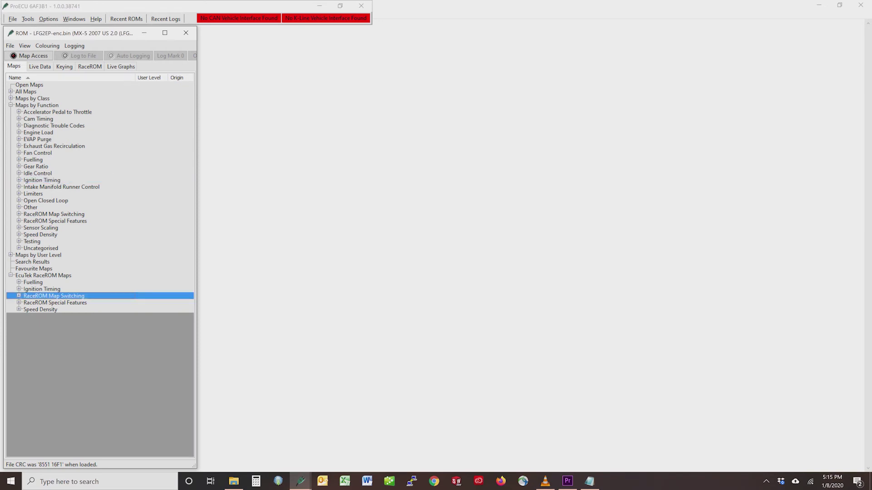
{"action": "double_click", "coordinate": [54, 330]}
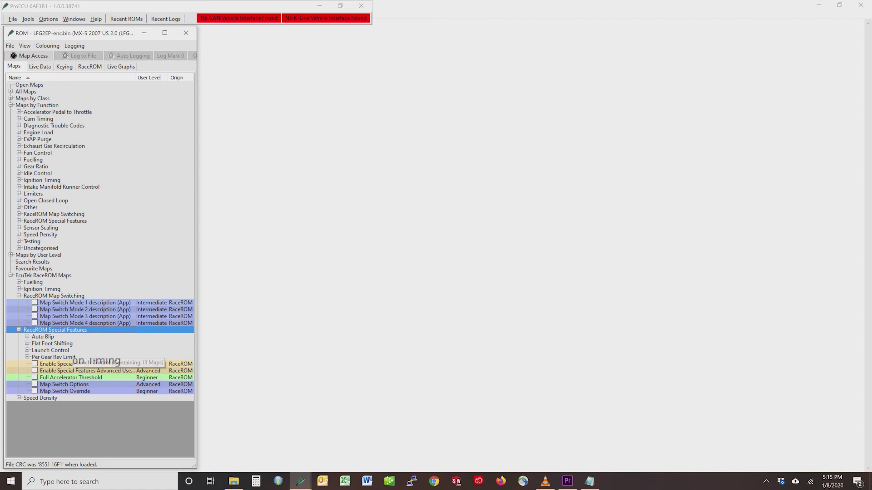
{"action": "double_click", "coordinate": [64, 384]}
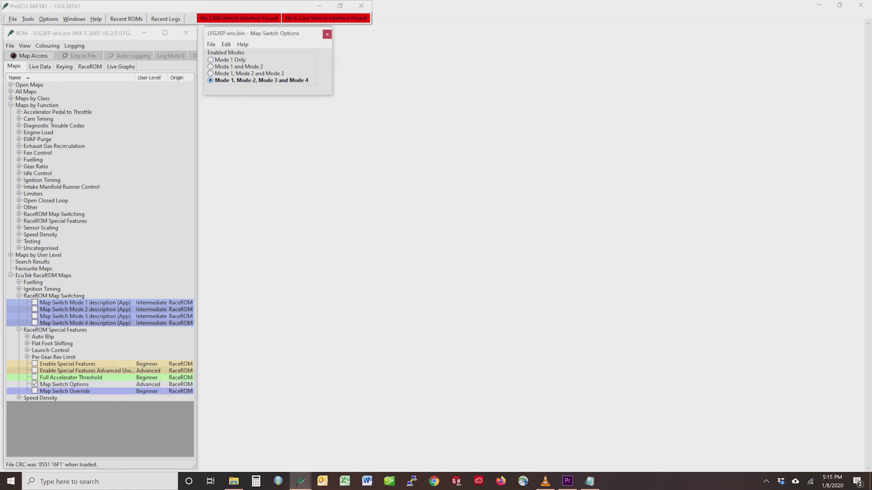
{"action": "left_click", "coordinate": [327, 34]}
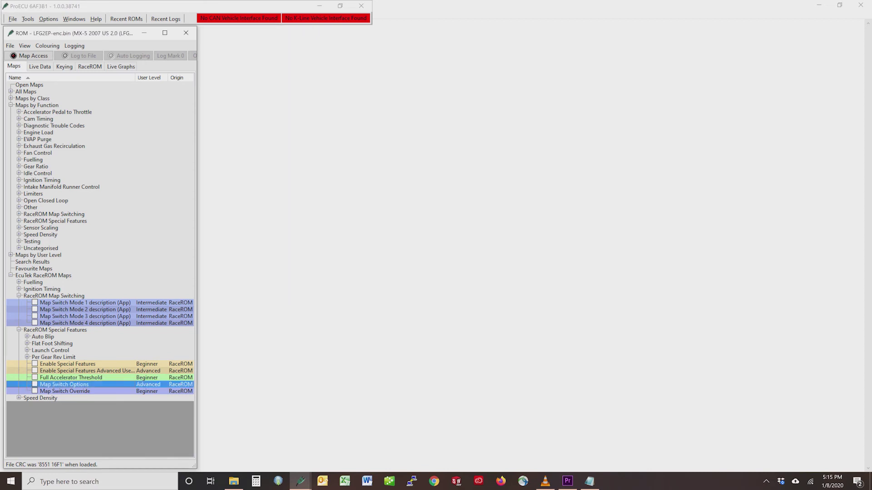
- In the advanced Enable Special Features map, enable Launch Control and Flat Foot Shift in Modes 2, 3 and 4
{"action": "left_click", "coordinate": [68, 364]}
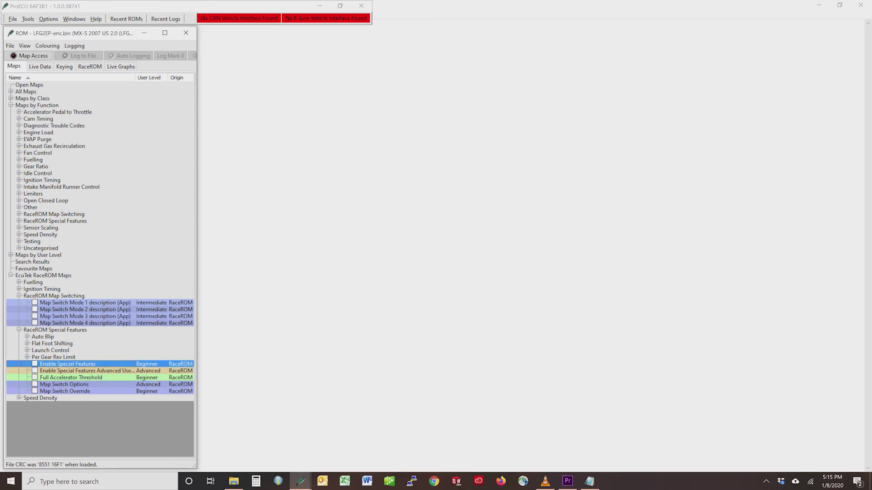
{"action": "double_click", "coordinate": [87, 371]}
{"action": "left_click", "coordinate": [208, 60]}
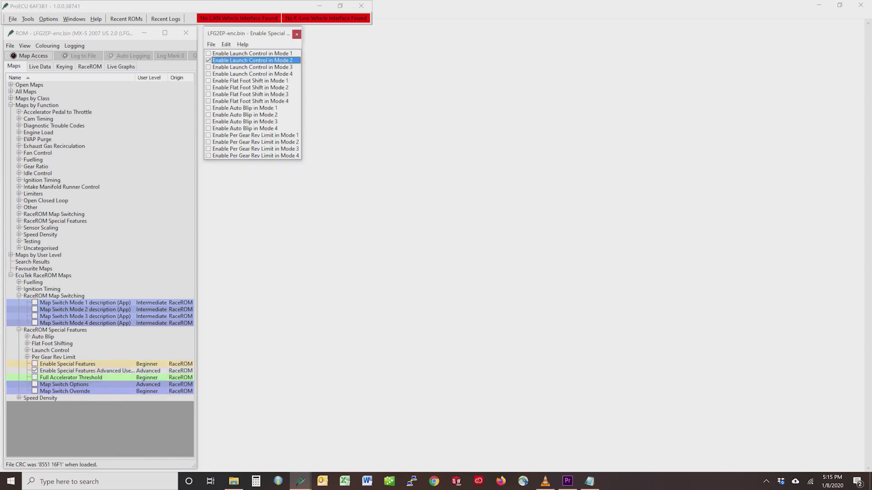
{"action": "left_click", "coordinate": [208, 67]}
{"action": "left_click", "coordinate": [208, 74]}
{"action": "left_click", "coordinate": [208, 88]}
{"action": "left_click", "coordinate": [208, 87]}
{"action": "left_click", "coordinate": [208, 94]}
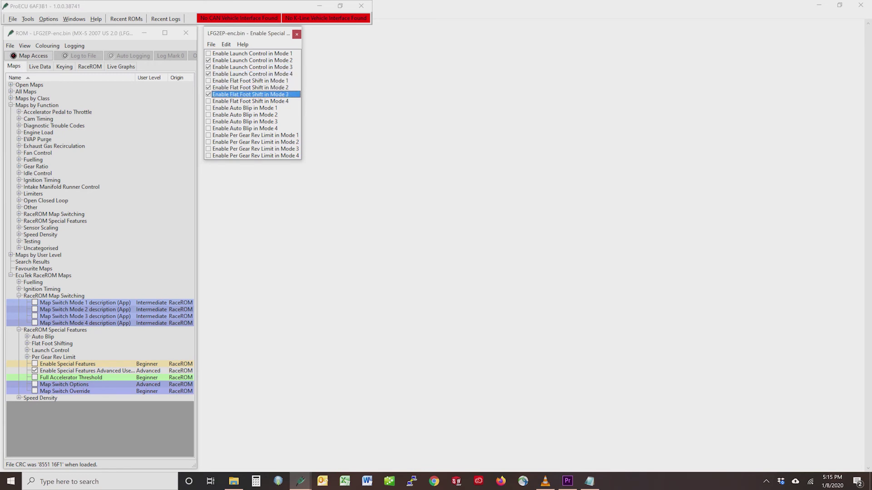
{"action": "left_click", "coordinate": [208, 101]}
- Enable Auto Blip and Per Gear Rev Limit in Modes 2, 3 and 4, and close the advanced special features map
{"action": "left_click", "coordinate": [209, 115]}
{"action": "left_click", "coordinate": [208, 121]}
{"action": "left_click", "coordinate": [208, 128]}
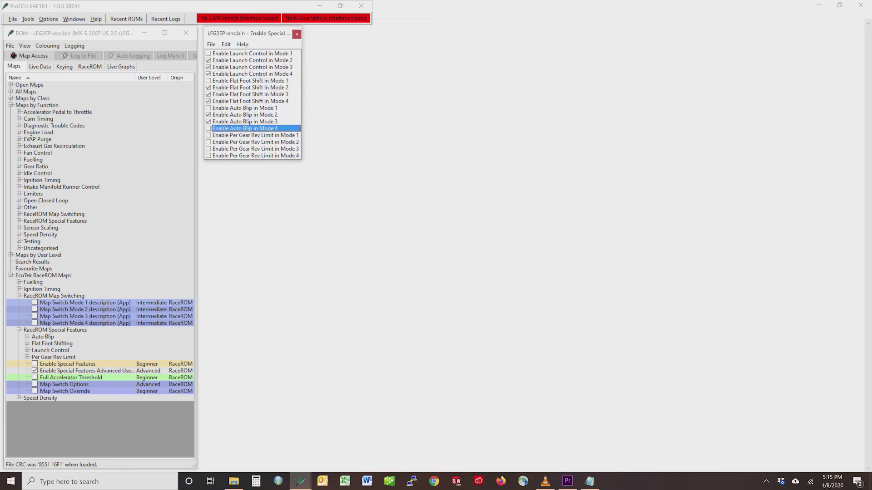
{"action": "left_click", "coordinate": [208, 143]}
{"action": "left_click", "coordinate": [209, 149]}
{"action": "left_click", "coordinate": [208, 155]}
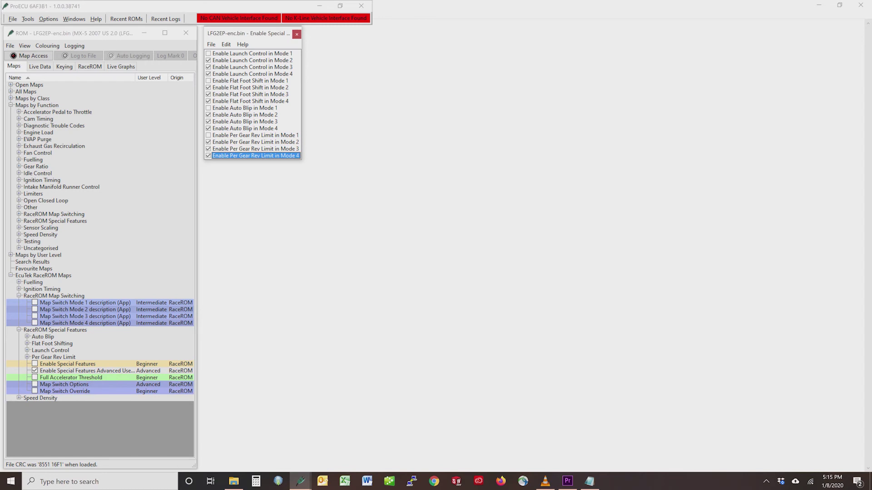
{"action": "left_click", "coordinate": [297, 35]}
{"action": "left_click", "coordinate": [426, 256]}
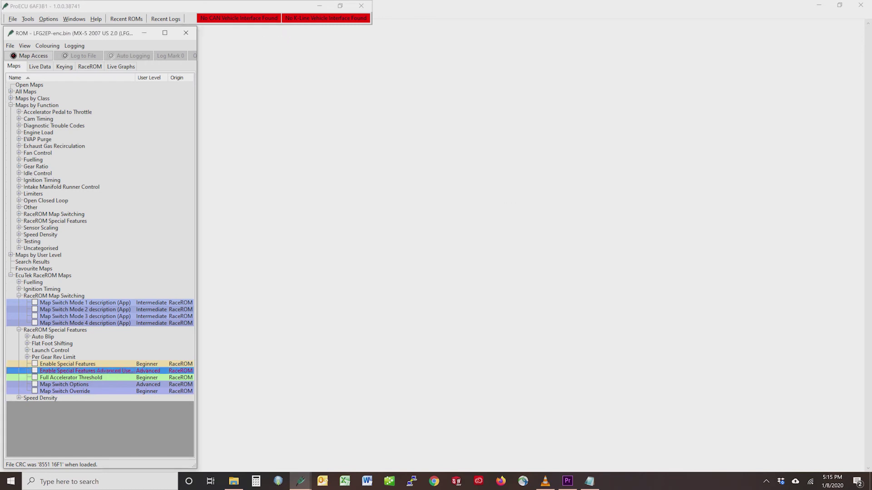
- In the beginner-level Enable Special Features map, switch Launch Control in Mode 1 on and off again, and close the map
{"action": "double_click", "coordinate": [68, 364]}
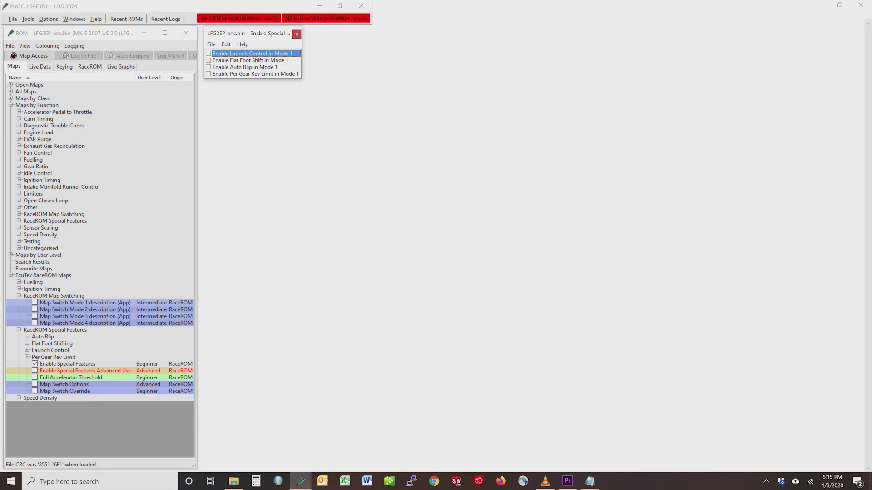
{"action": "left_click", "coordinate": [255, 60]}
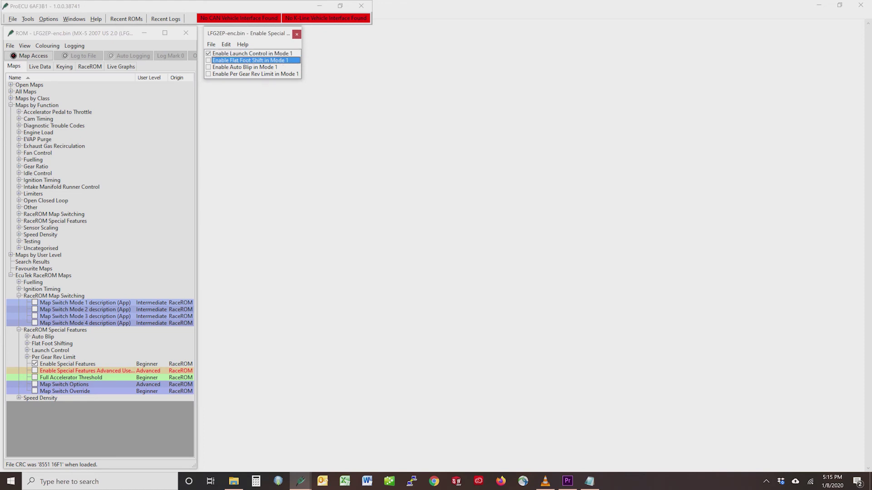
{"action": "left_click", "coordinate": [252, 53]}
{"action": "left_click", "coordinate": [297, 34]}
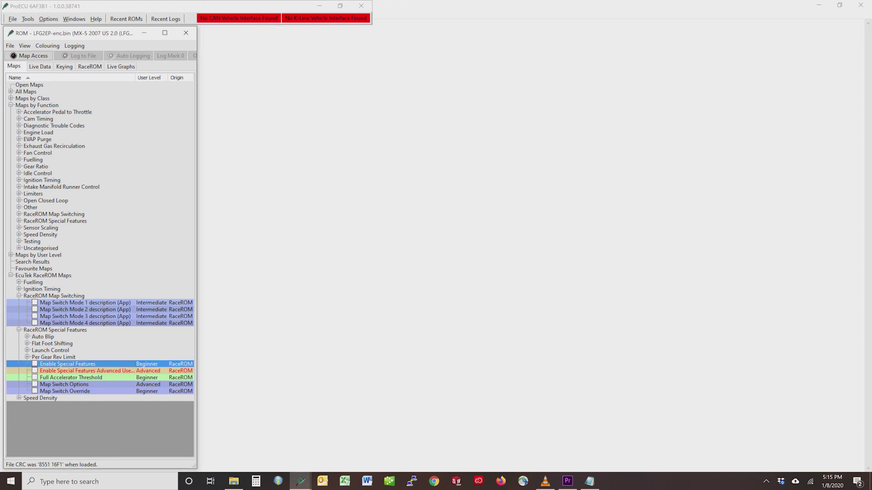
- Open the Map Switch Mode 1, 2, 3 and 4 description maps from the RaceROM Map Switching group
{"action": "left_click", "coordinate": [59, 296]}
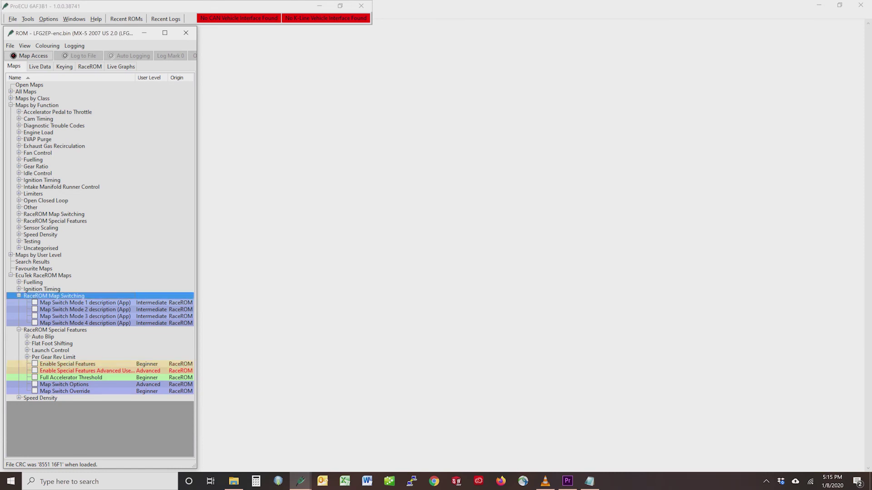
{"action": "left_click", "coordinate": [68, 303]}
{"action": "double_click", "coordinate": [85, 303]}
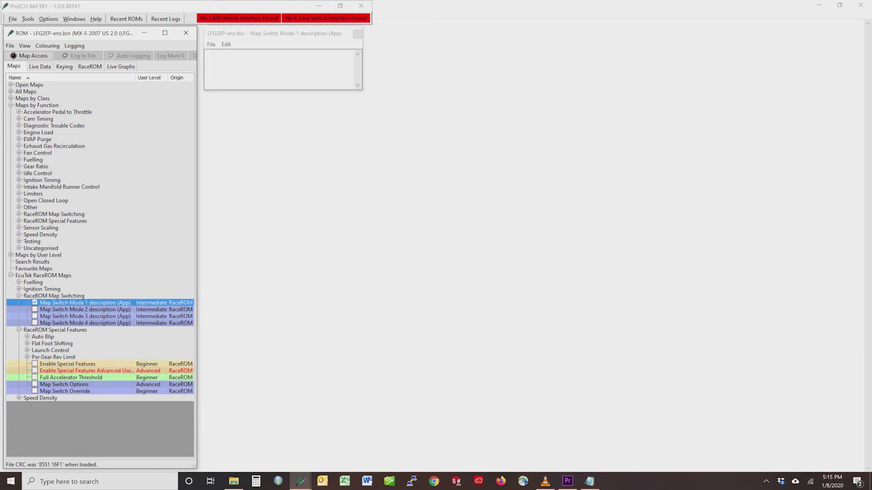
{"action": "key", "text": "Down"}
{"action": "key", "text": "space"}
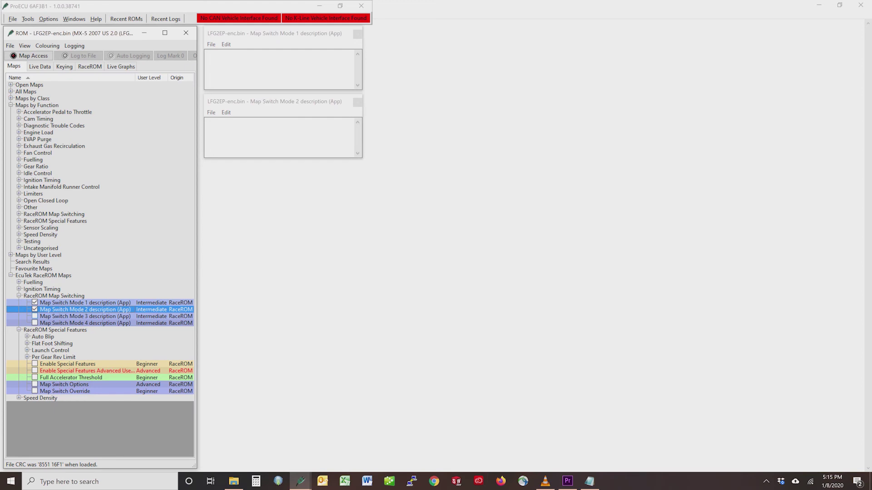
{"action": "key", "text": "Down"}
{"action": "key", "text": "space"}
{"action": "key", "text": "Down"}
{"action": "key", "text": "space"}
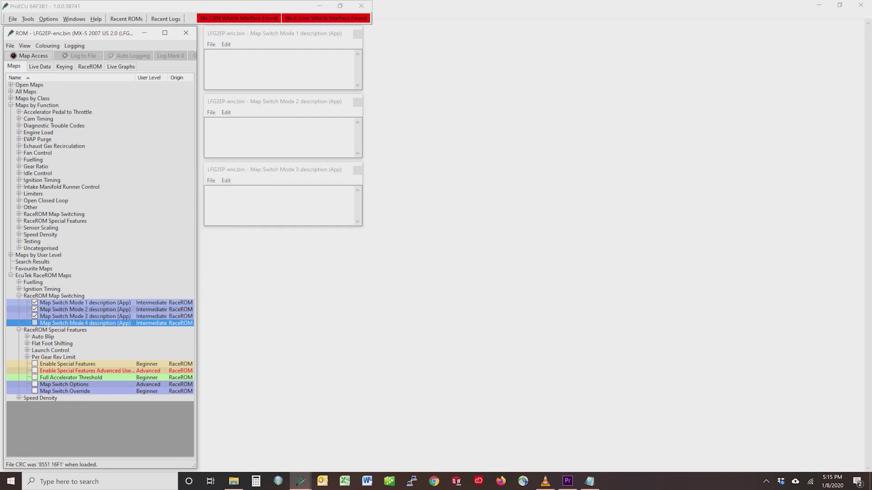
- Set the Map Switch Mode 2 description to "LC/FFS/RM" and close that description
{"action": "left_click", "coordinate": [272, 135]}
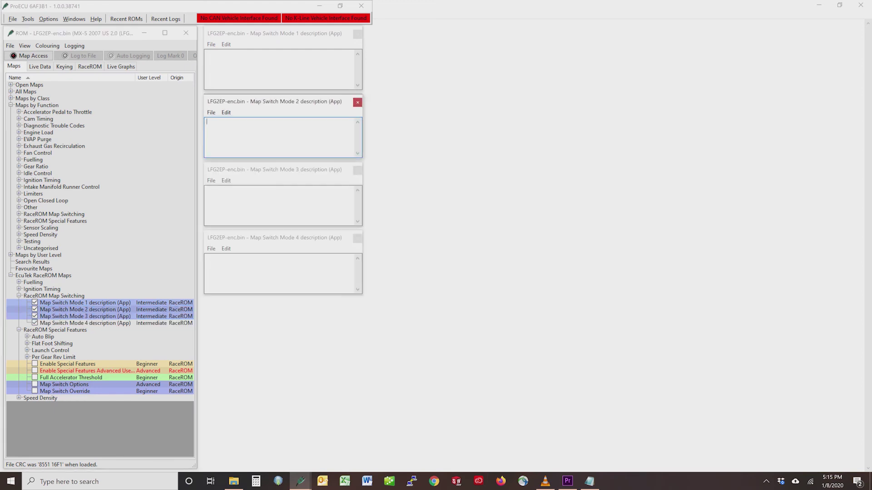
{"action": "type", "text": "LC/FFS/RM"}
{"action": "left_click", "coordinate": [358, 102]}
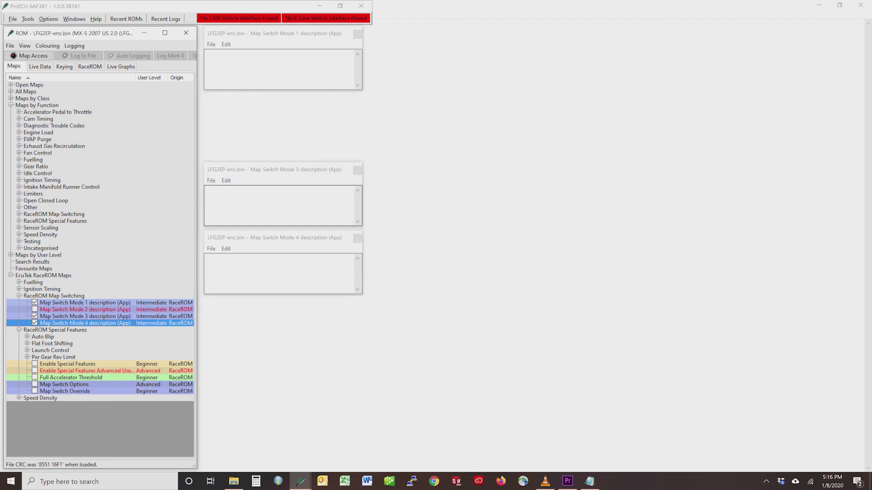
- Examine the IMRC Throttle Threshold and EGR Target #2 maps, and close all open maps
{"action": "left_click", "coordinate": [67, 256]}
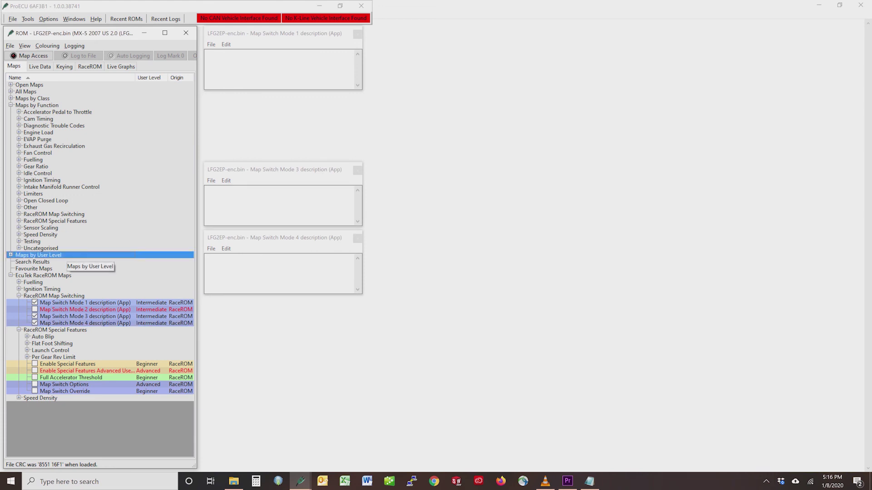
{"action": "left_click", "coordinate": [33, 194]}
{"action": "double_click", "coordinate": [61, 187]}
{"action": "left_click", "coordinate": [33, 214]}
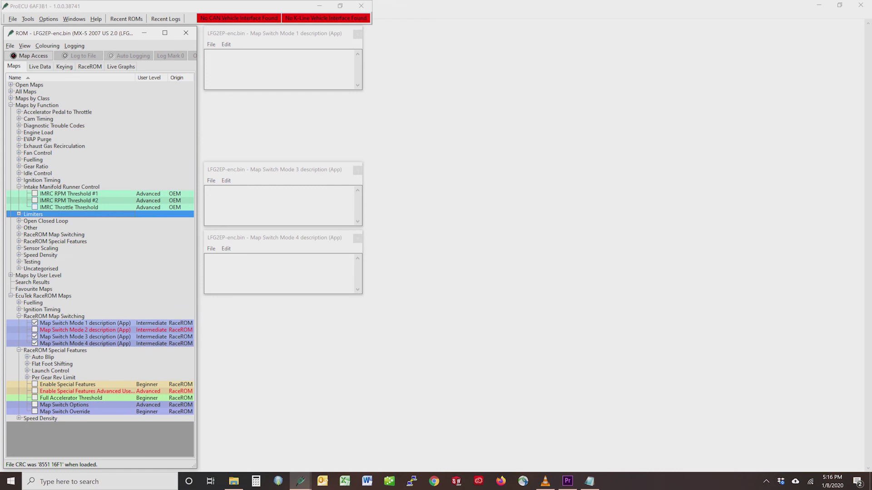
{"action": "left_click", "coordinate": [34, 207]}
{"action": "double_click", "coordinate": [54, 146]}
{"action": "left_click", "coordinate": [56, 160]}
{"action": "left_click", "coordinate": [34, 160]}
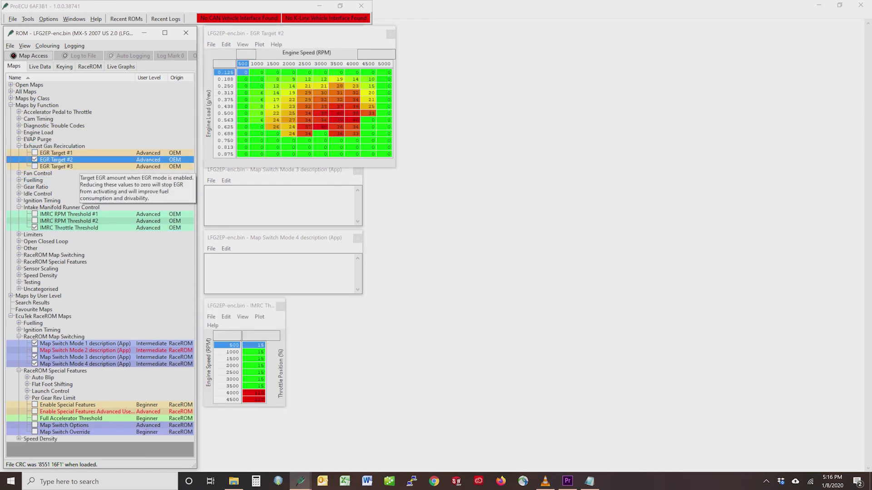
{"action": "right_click", "coordinate": [78, 199]}
{"action": "left_click", "coordinate": [100, 205]}
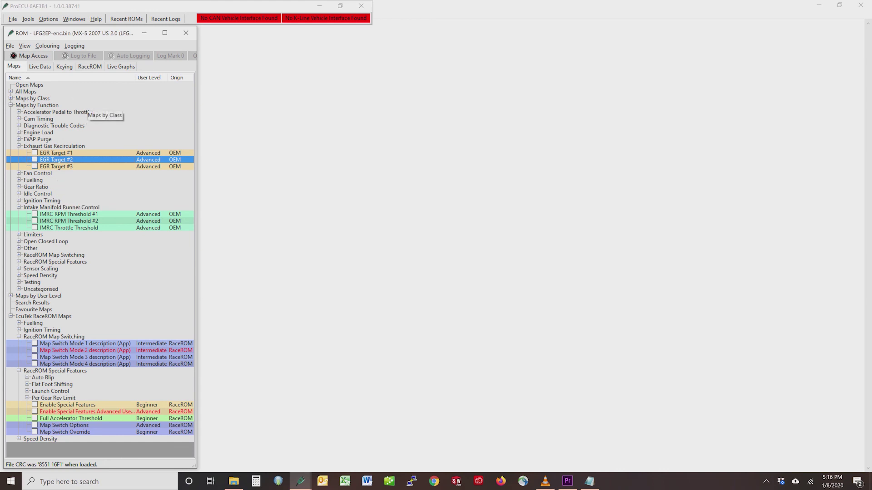
- Collapse the Exhaust Gas Recirculation, Intake Manifold Runner Control and RaceROM Map Switching groups in the map tree
{"action": "double_click", "coordinate": [44, 146]}
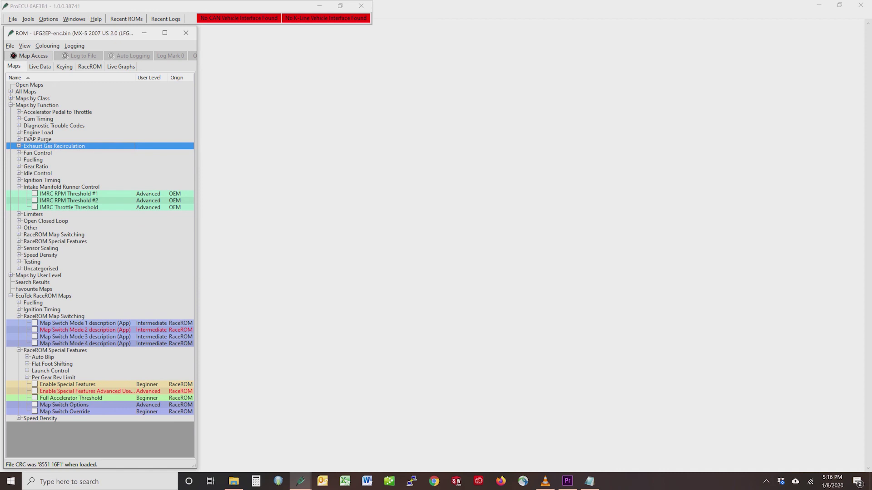
{"action": "key", "text": "Down"}
{"action": "key", "text": "Down"}
{"action": "key", "text": "Down"}
{"action": "key", "text": "Down"}
{"action": "key", "text": "Down"}
{"action": "key", "text": "Down"}
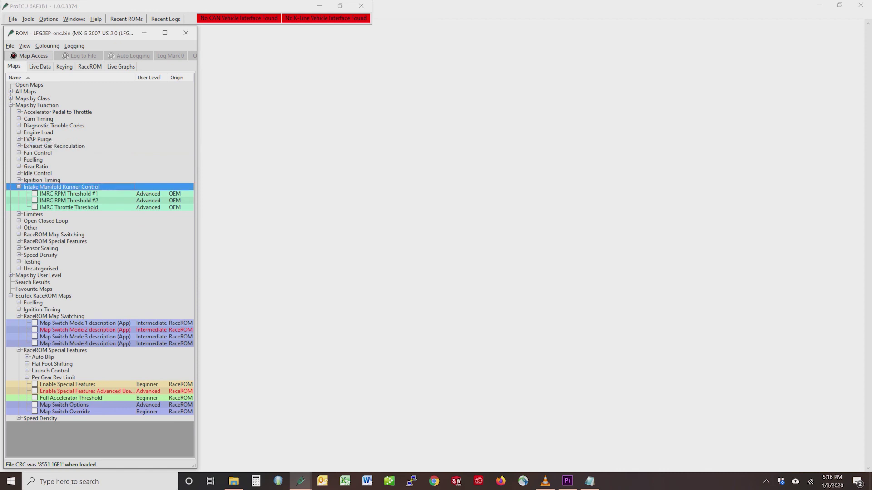
{"action": "key", "text": "Left"}
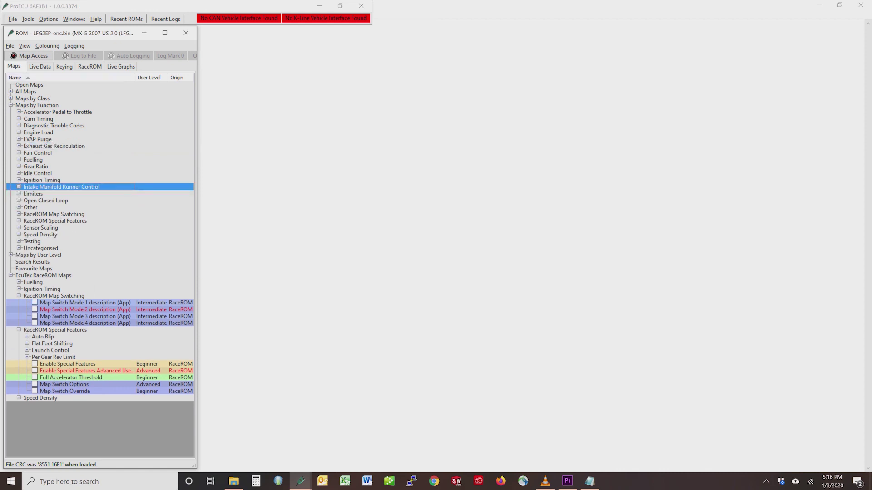
{"action": "double_click", "coordinate": [49, 296]}
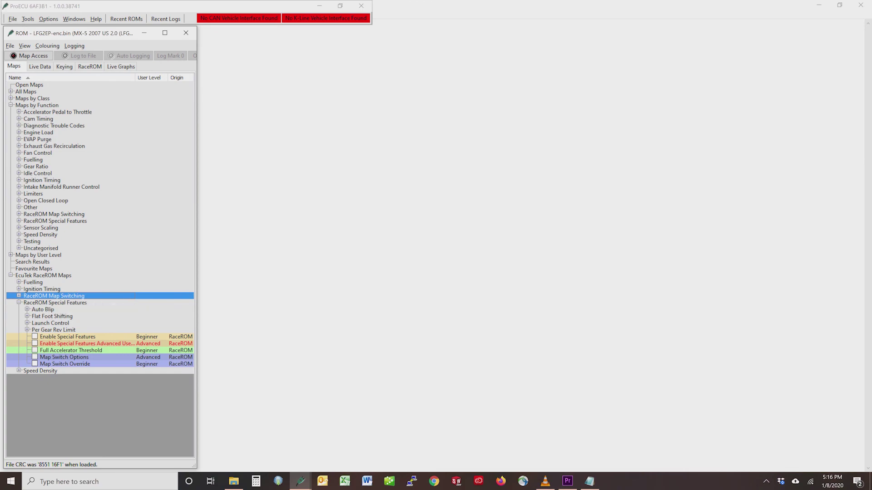